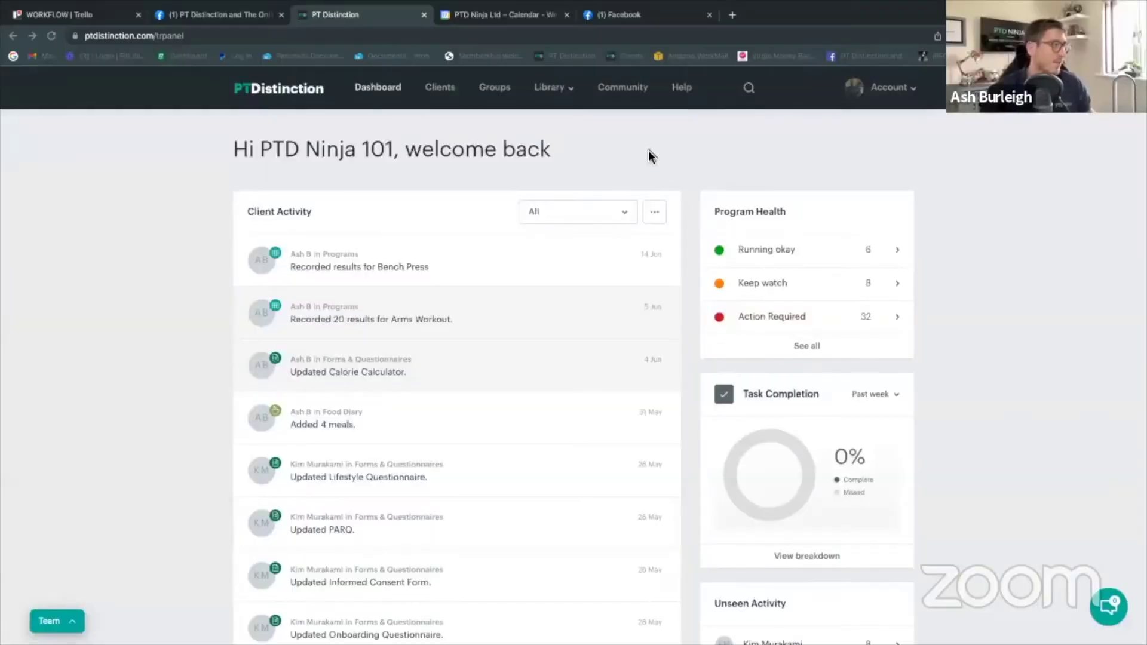
- Search for 'lead' and open the 1.0 PTD Group - Lead Magnet group
{"action": "left_click", "coordinate": [748, 89]}
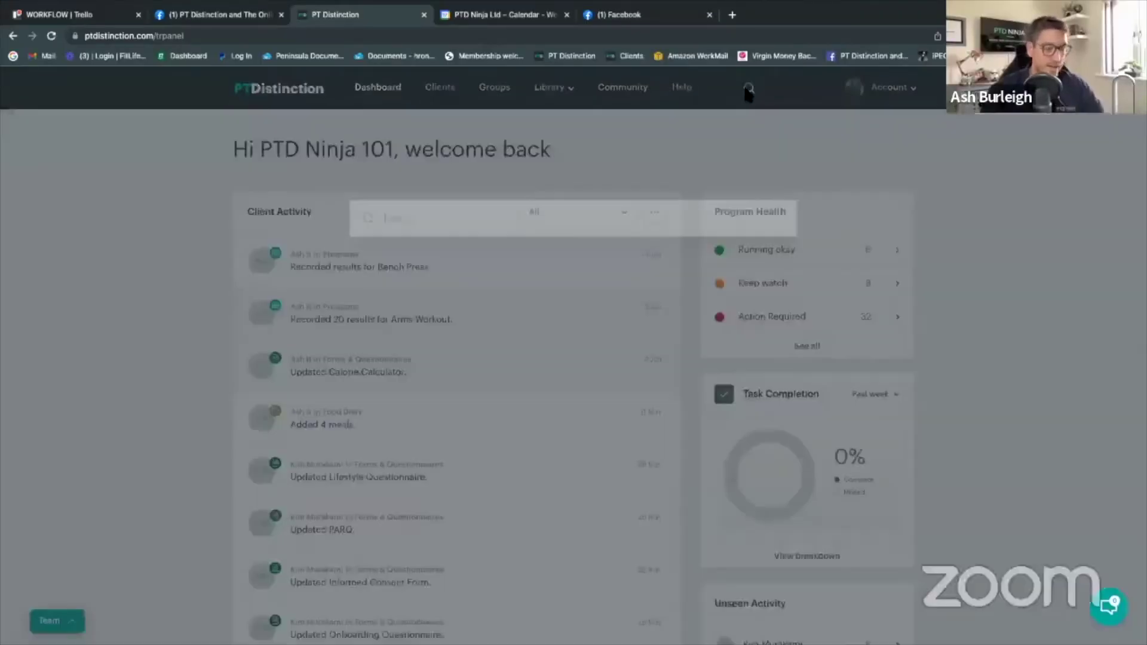
{"action": "type", "text": "lead"}
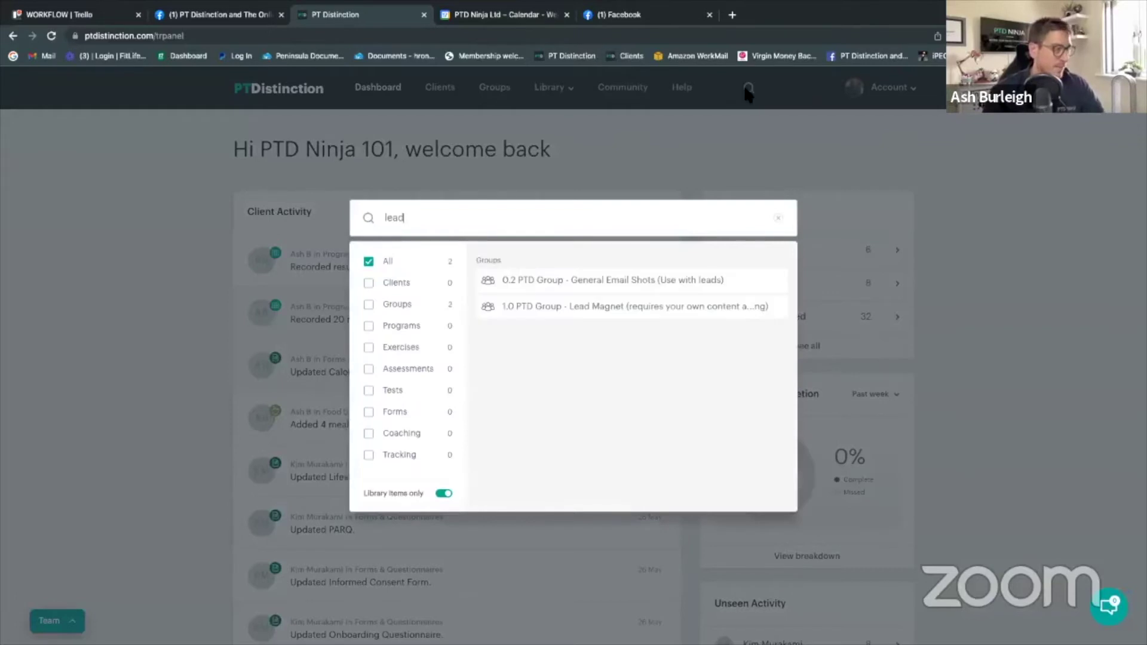
{"action": "left_click", "coordinate": [612, 308]}
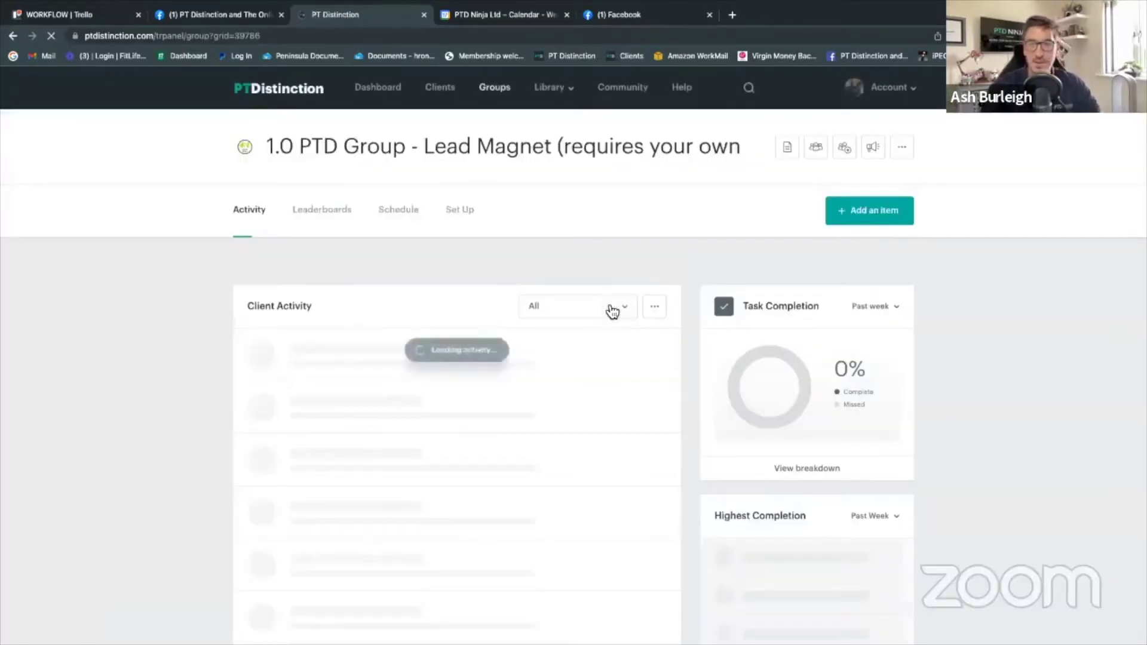
- Show the group's Set Up coaching items, Day 1 through Day 5
{"action": "left_click", "coordinate": [458, 226]}
{"action": "left_click", "coordinate": [425, 294]}
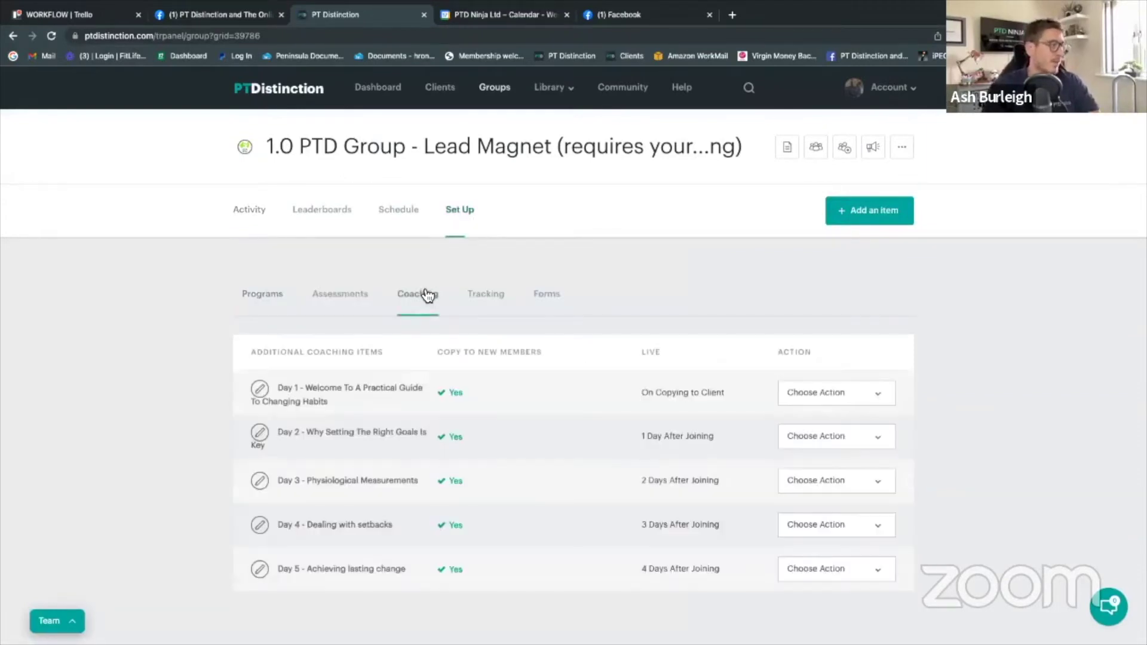
{"action": "scroll", "coordinate": [413, 287], "scroll_direction": "down", "scroll_amount": 3}
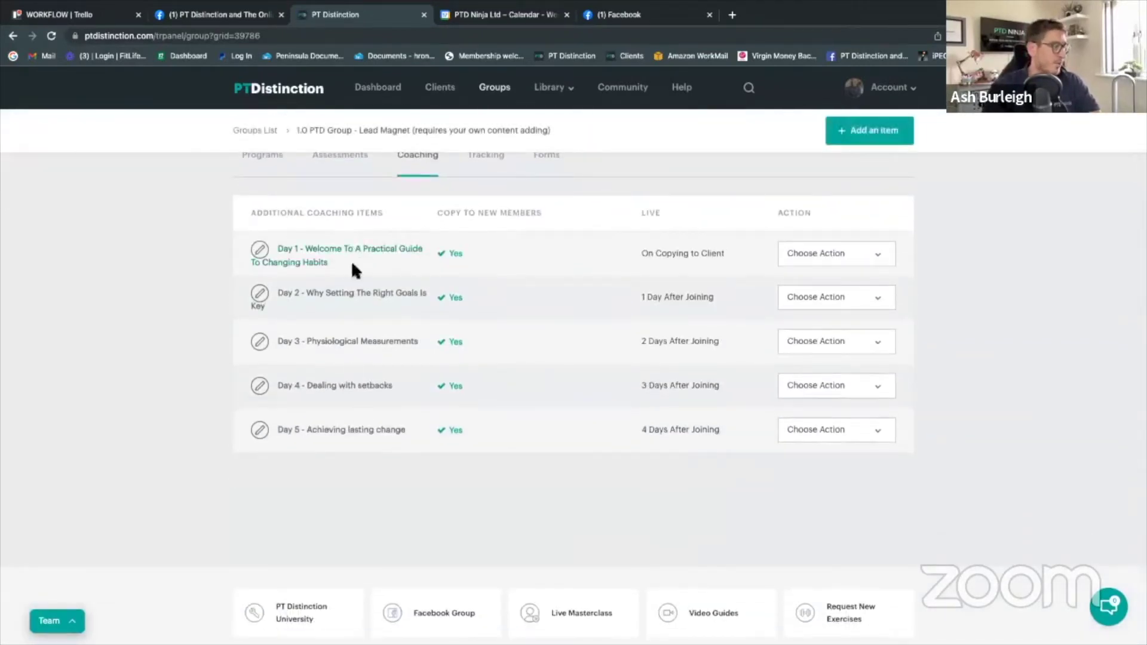
{"action": "scroll", "coordinate": [369, 346], "scroll_direction": "up", "scroll_amount": 2}
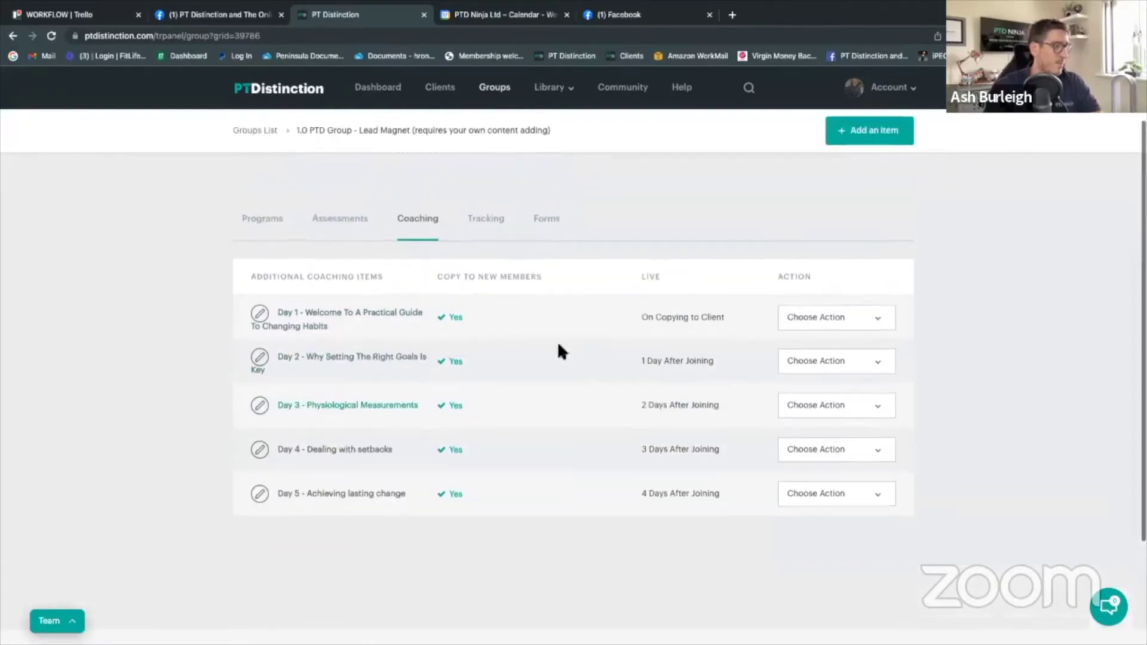
{"action": "left_click", "coordinate": [366, 316]}
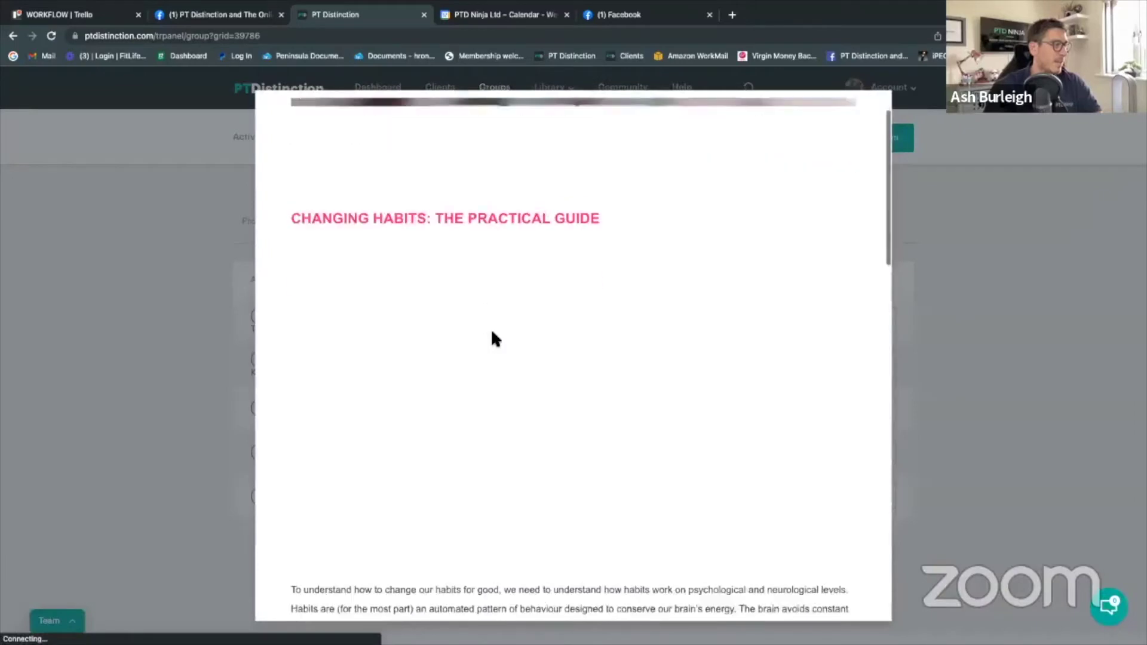
{"action": "scroll", "coordinate": [493, 335], "scroll_direction": "down", "scroll_amount": 10}
{"action": "scroll", "coordinate": [493, 331], "scroll_direction": "up", "scroll_amount": 5}
{"action": "scroll", "coordinate": [494, 332], "scroll_direction": "down", "scroll_amount": 5}
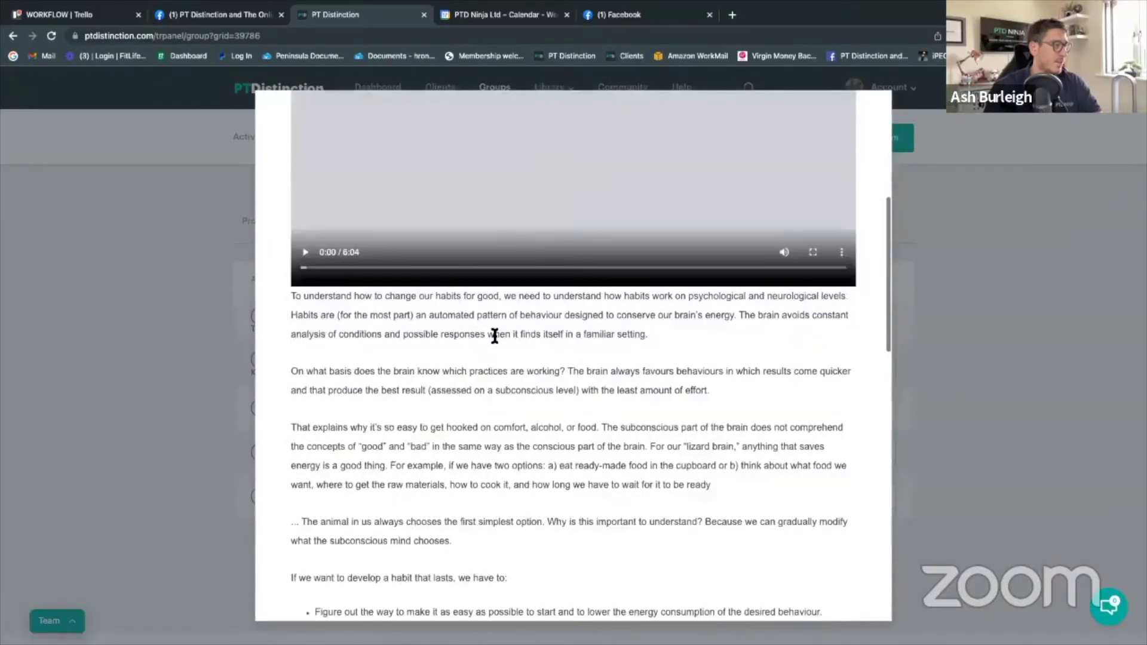
{"action": "scroll", "coordinate": [494, 336], "scroll_direction": "down", "scroll_amount": 13}
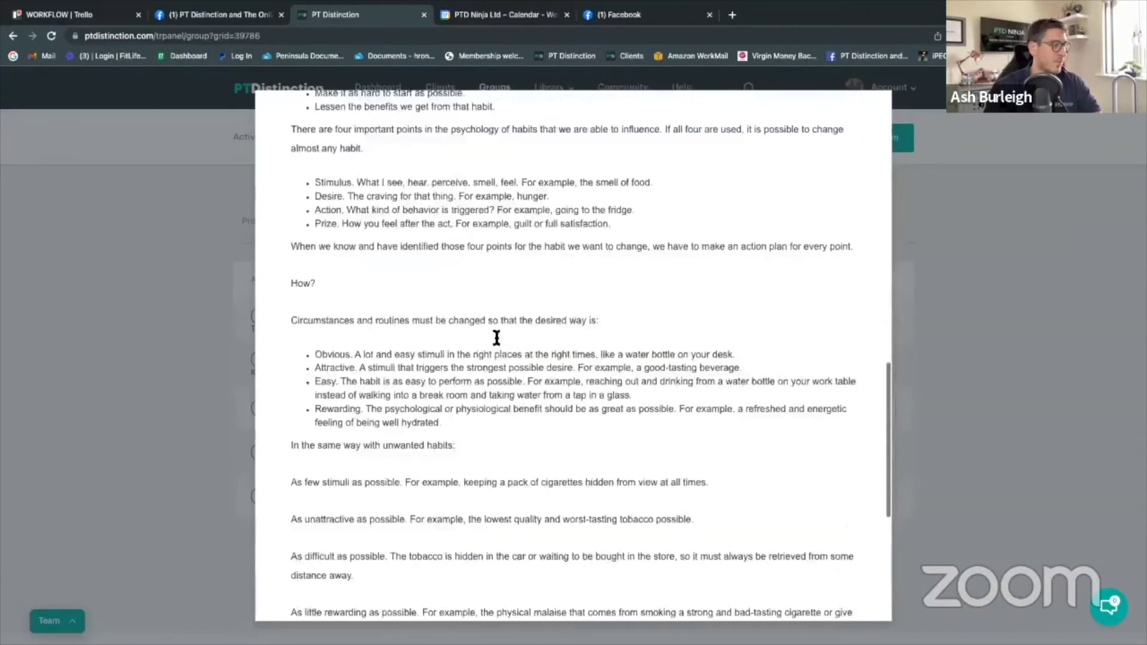
{"action": "key", "text": "Escape"}
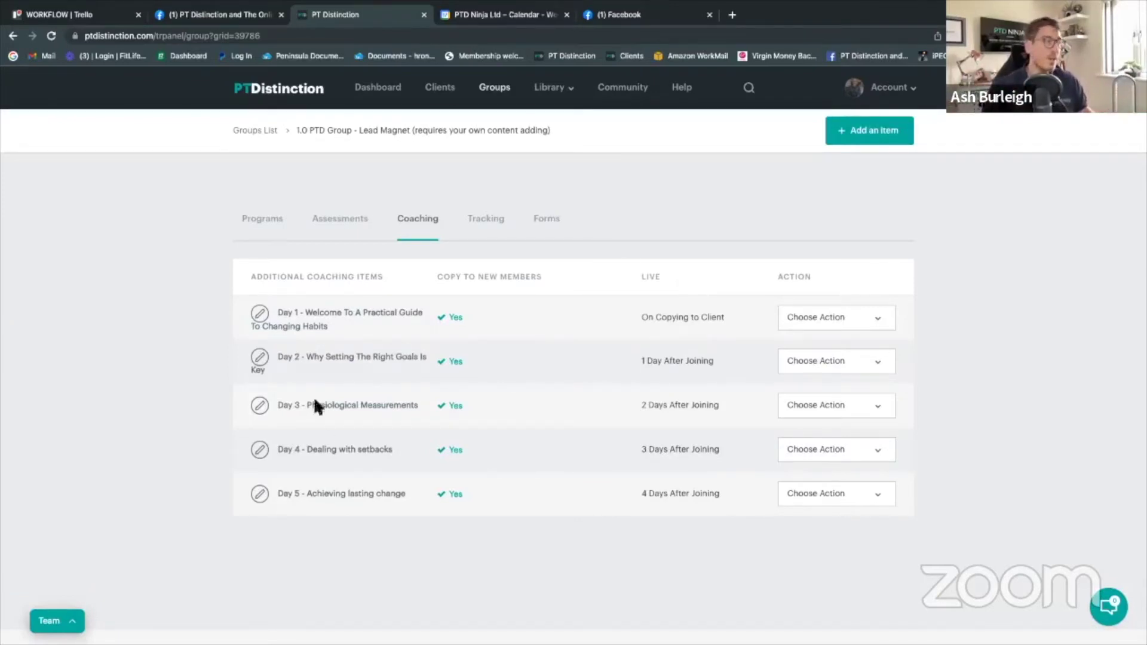
- Show the Tracking items: Food Diary, Adherence Chart, Progress Photo Sheet and Results Tracking Sheet
{"action": "scroll", "coordinate": [445, 385], "scroll_direction": "up", "scroll_amount": 3}
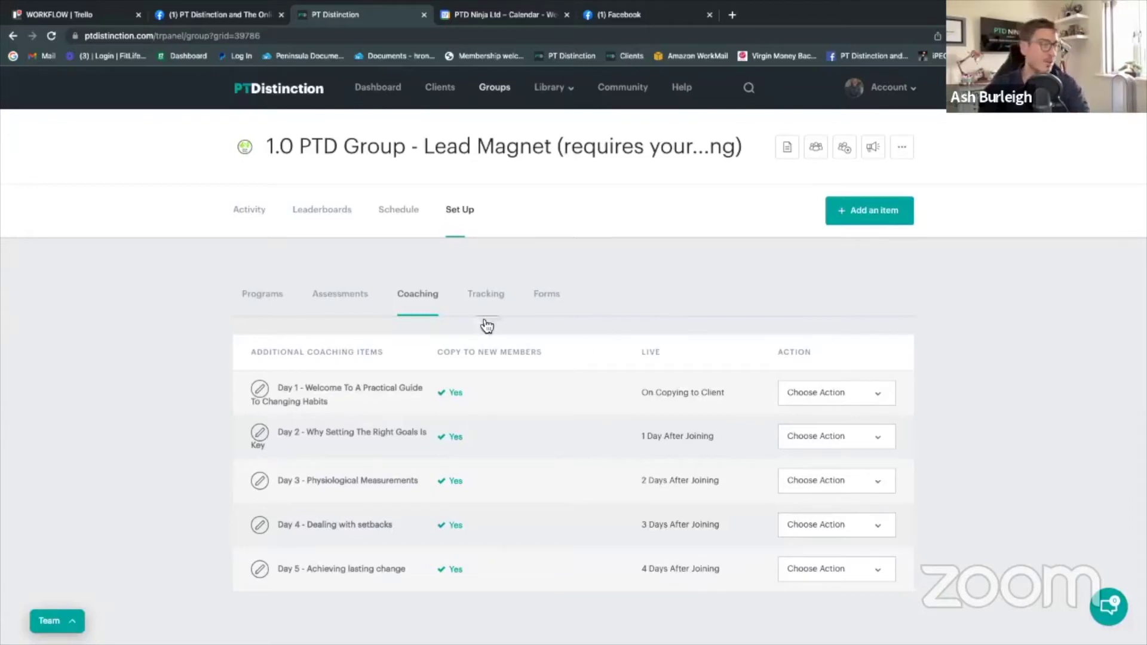
{"action": "left_click", "coordinate": [496, 302]}
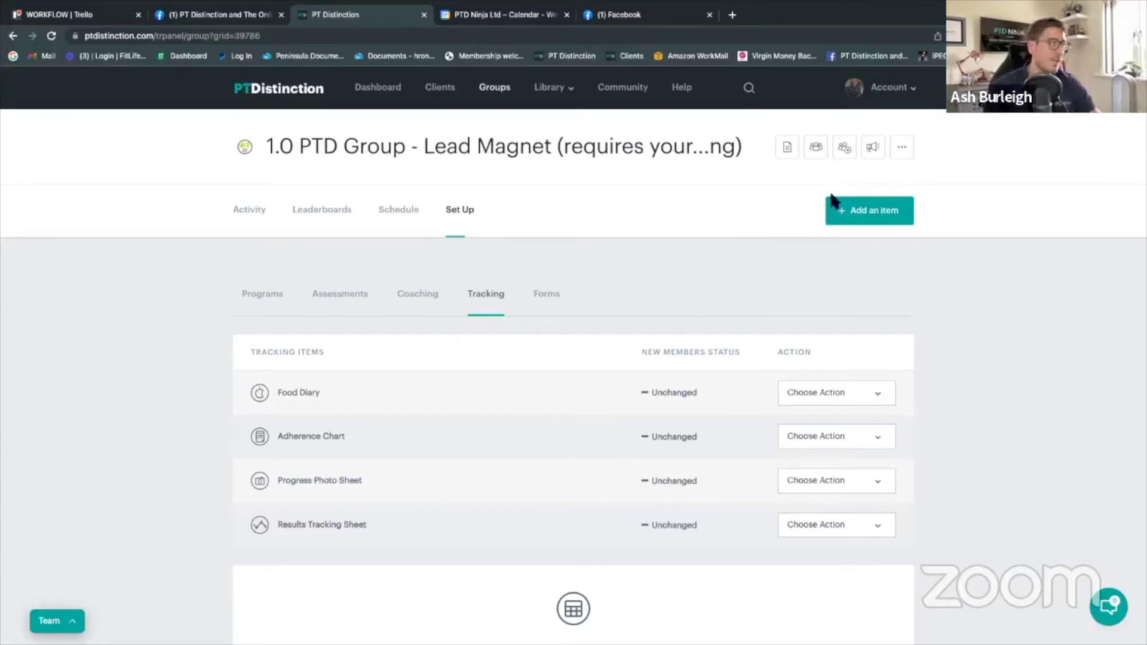
- Scroll through the group's Message Centre email schedule, then return to the Lead Magnet group page
{"action": "left_click", "coordinate": [872, 148]}
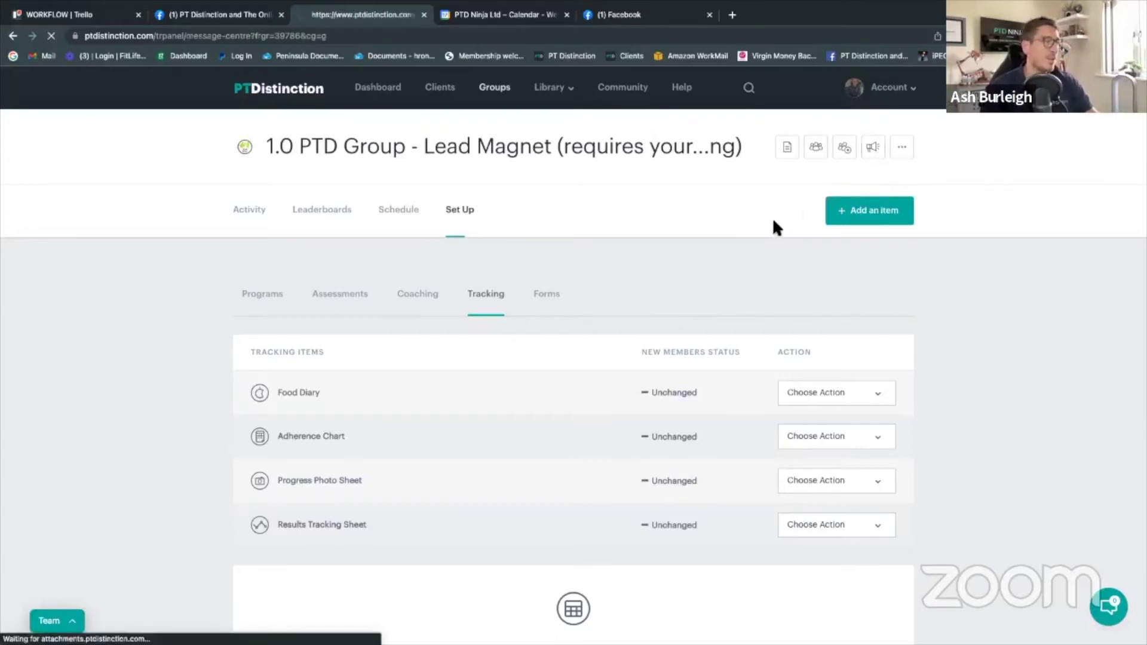
{"action": "scroll", "coordinate": [662, 281], "scroll_direction": "down", "scroll_amount": 2}
{"action": "scroll", "coordinate": [661, 289], "scroll_direction": "down", "scroll_amount": 1}
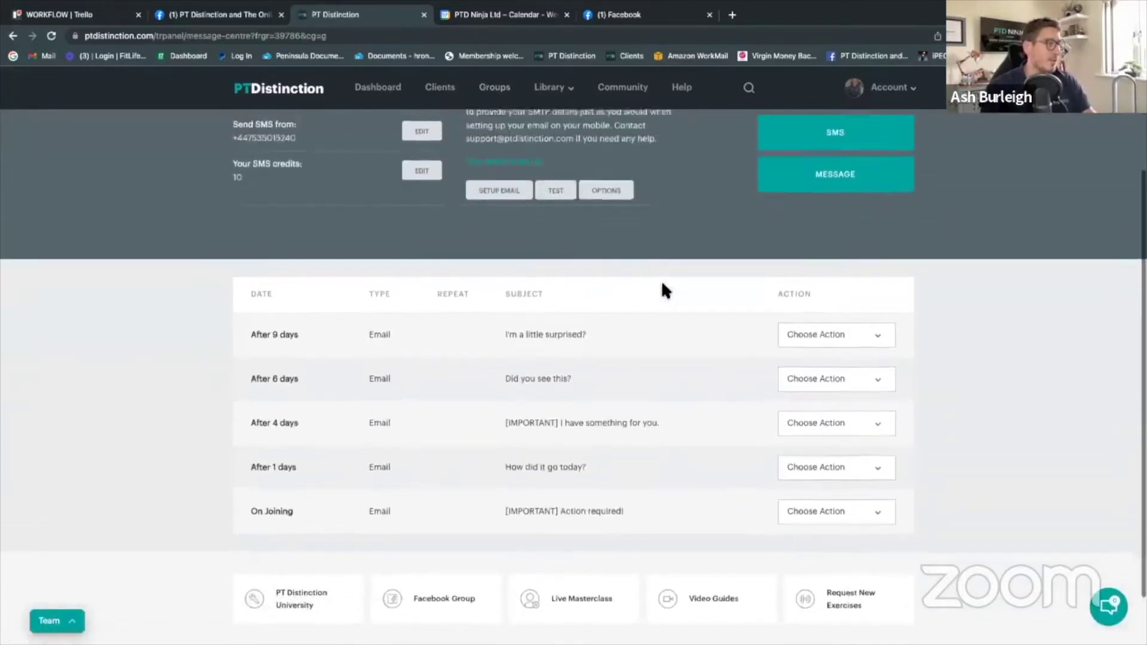
{"action": "scroll", "coordinate": [586, 442], "scroll_direction": "up", "scroll_amount": 2}
{"action": "scroll", "coordinate": [574, 478], "scroll_direction": "down", "scroll_amount": 1}
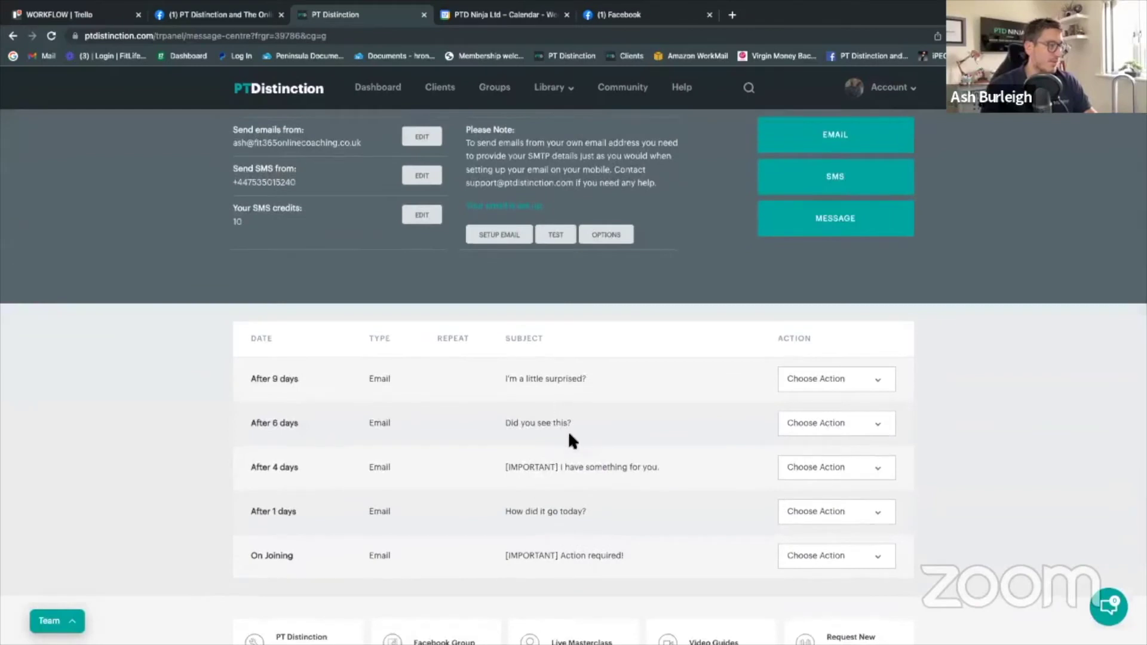
{"action": "scroll", "coordinate": [568, 431], "scroll_direction": "up", "scroll_amount": 2}
{"action": "left_click", "coordinate": [478, 144]}
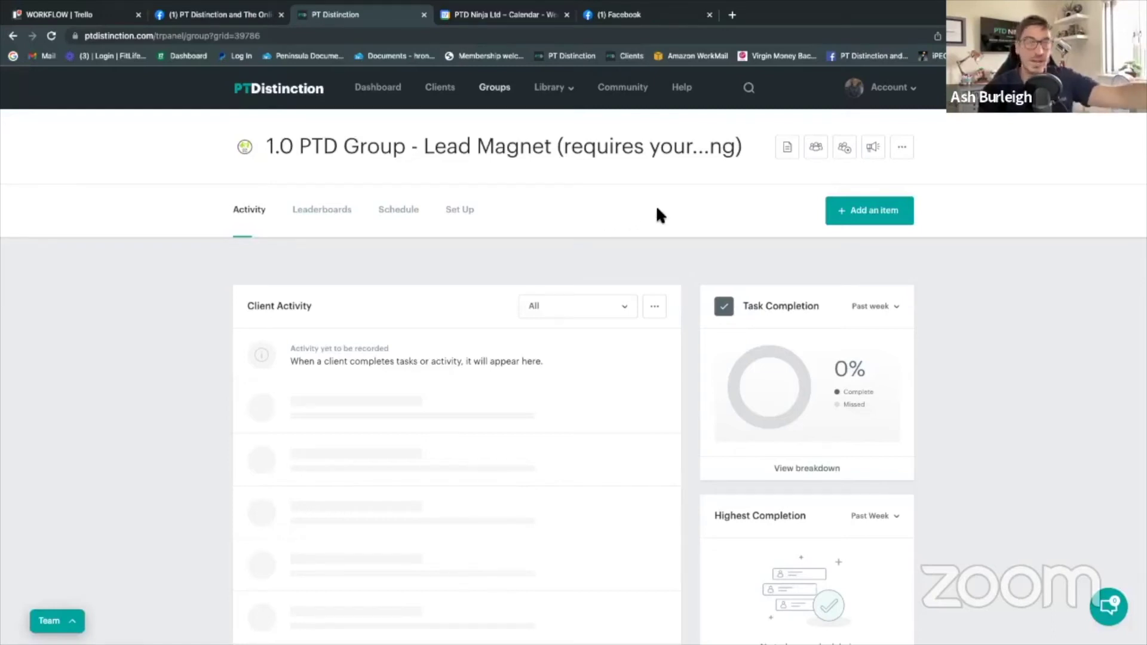
- Open the 1.0 Lead Magnet package for editing from the pre-made packages page
{"action": "left_click", "coordinate": [910, 89]}
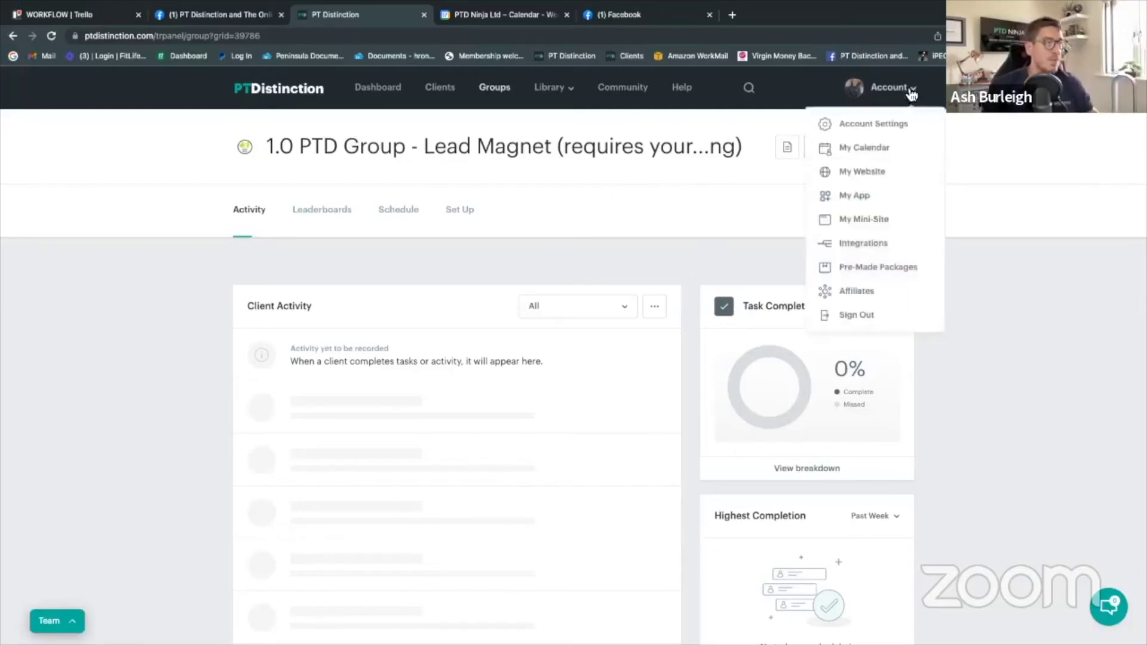
{"action": "left_click", "coordinate": [889, 273]}
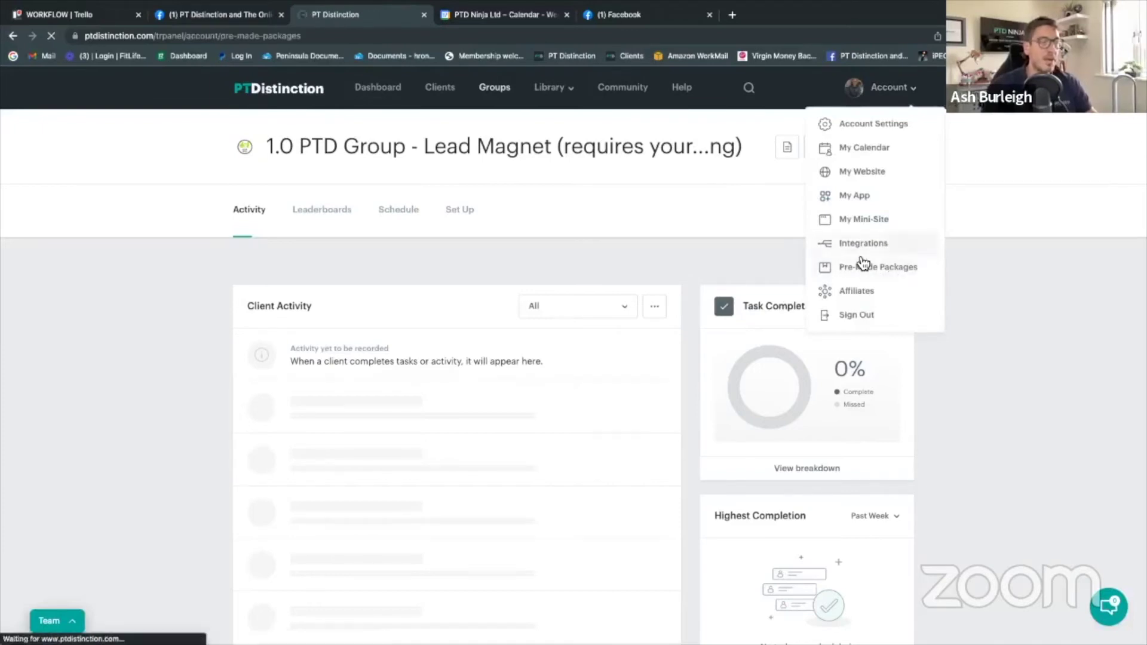
{"action": "scroll", "coordinate": [336, 319], "scroll_direction": "down", "scroll_amount": 2}
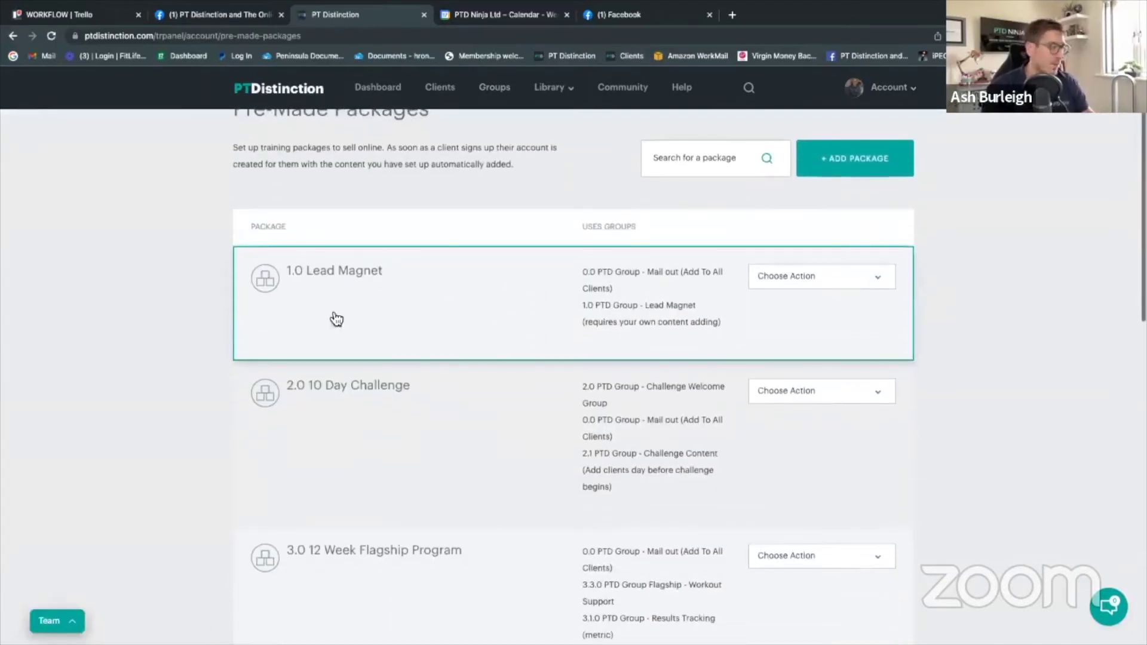
{"action": "left_click", "coordinate": [819, 281]}
{"action": "left_click", "coordinate": [797, 290]}
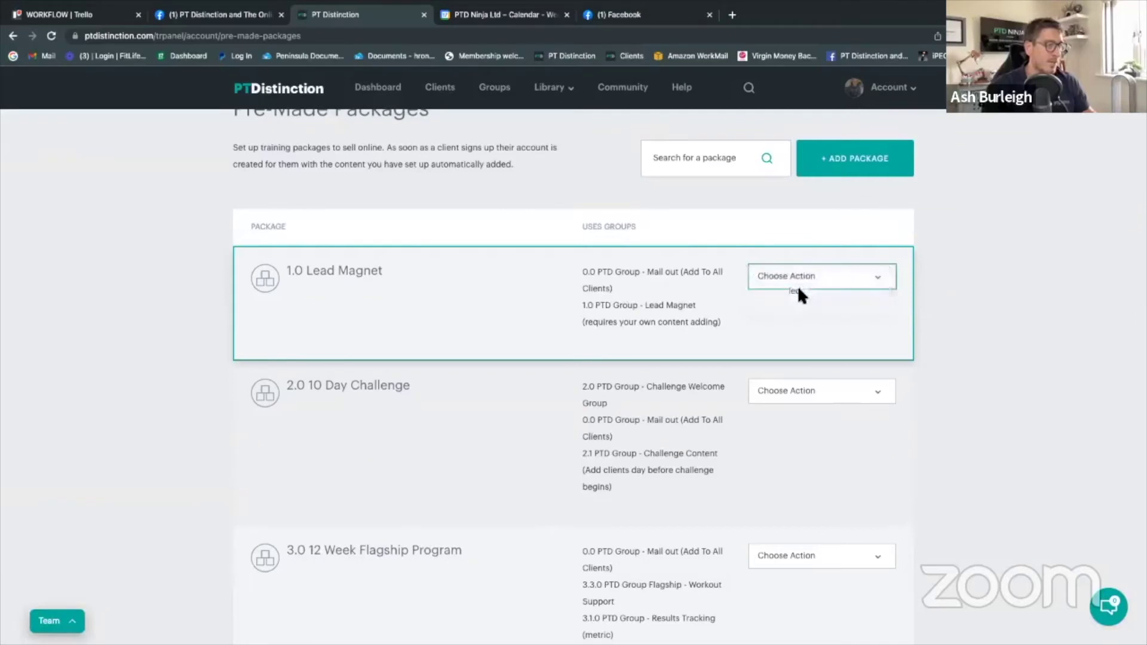
- Check its add-to-groups settings, then show the Sell Online advanced options
{"action": "left_click", "coordinate": [364, 283]}
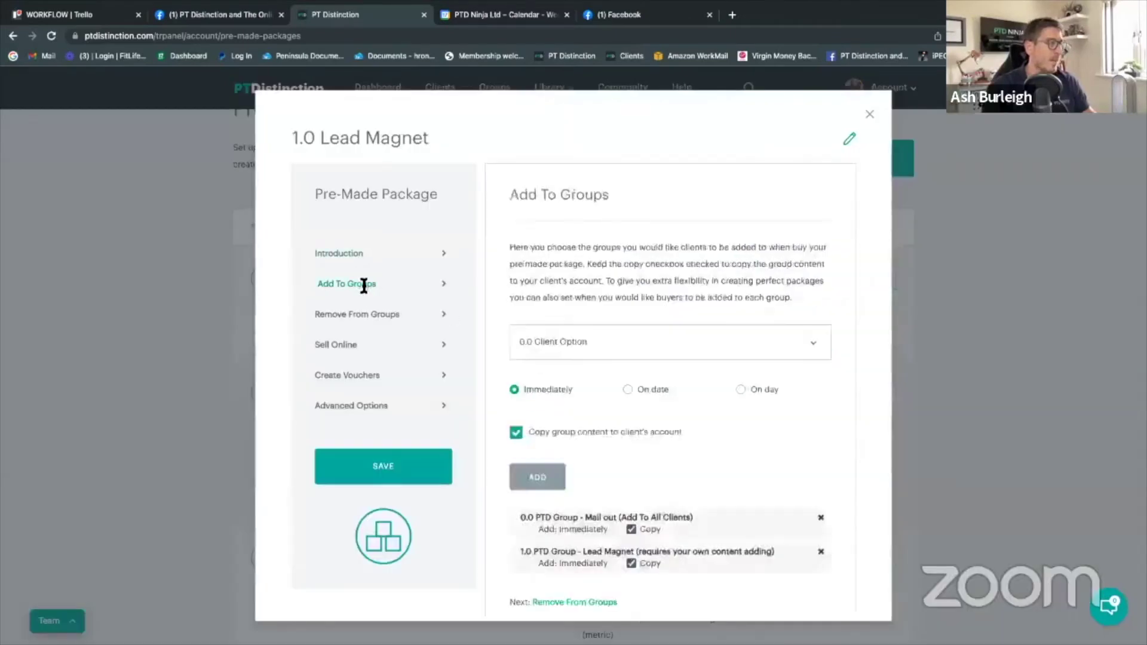
{"action": "scroll", "coordinate": [403, 292], "scroll_direction": "down", "scroll_amount": 1}
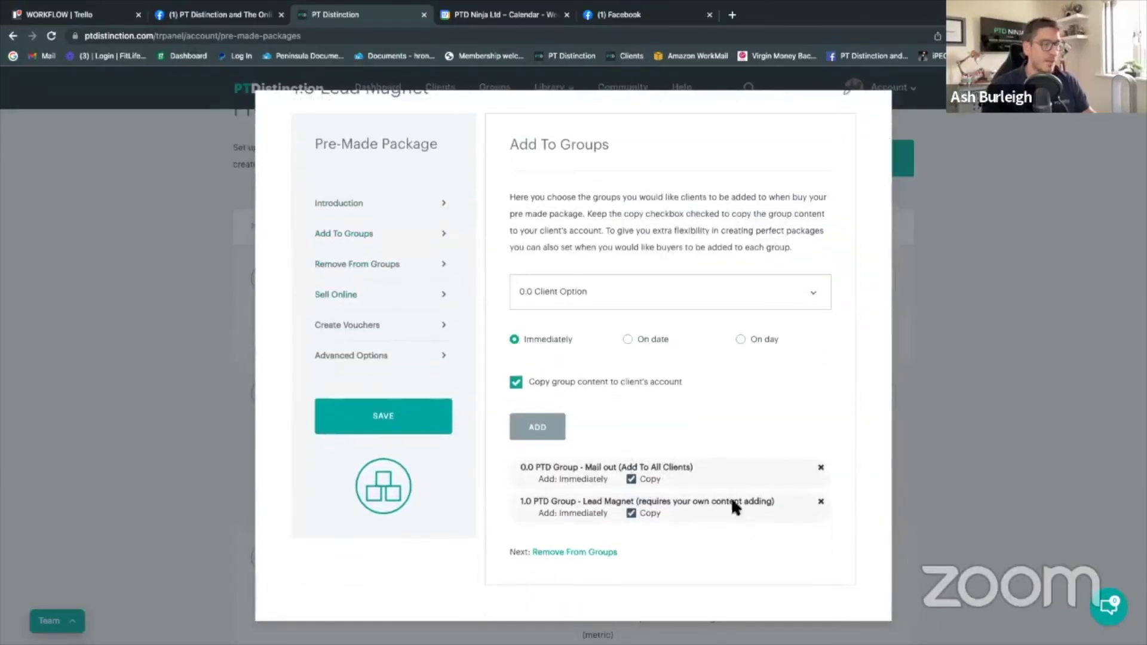
{"action": "scroll", "coordinate": [659, 481], "scroll_direction": "up", "scroll_amount": 1}
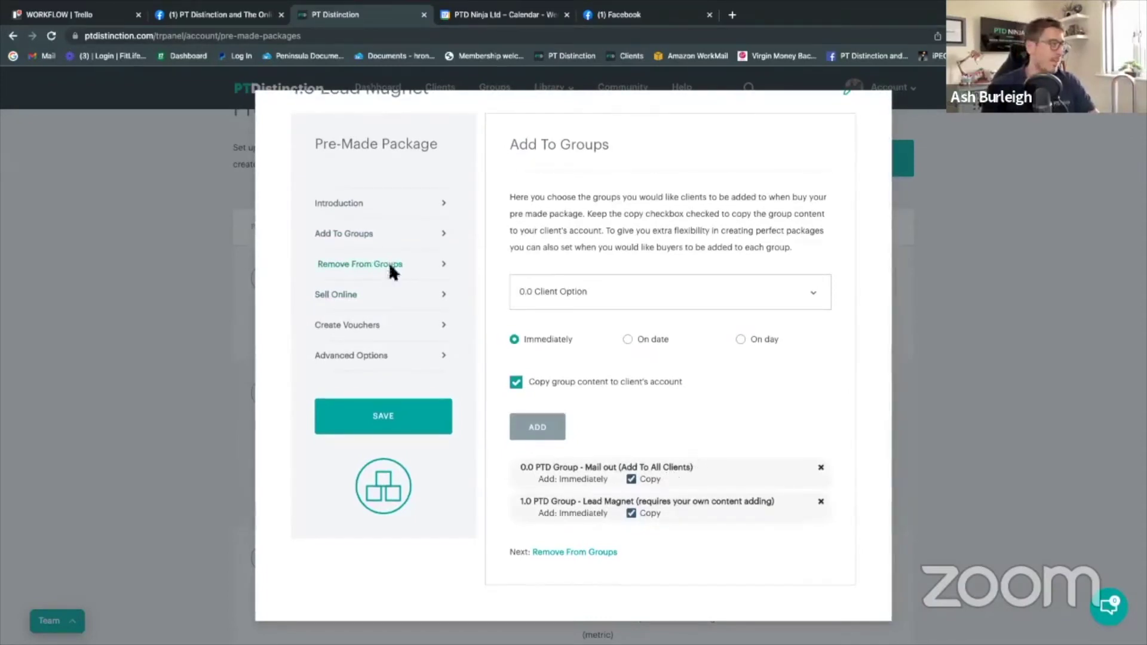
{"action": "left_click", "coordinate": [376, 293]}
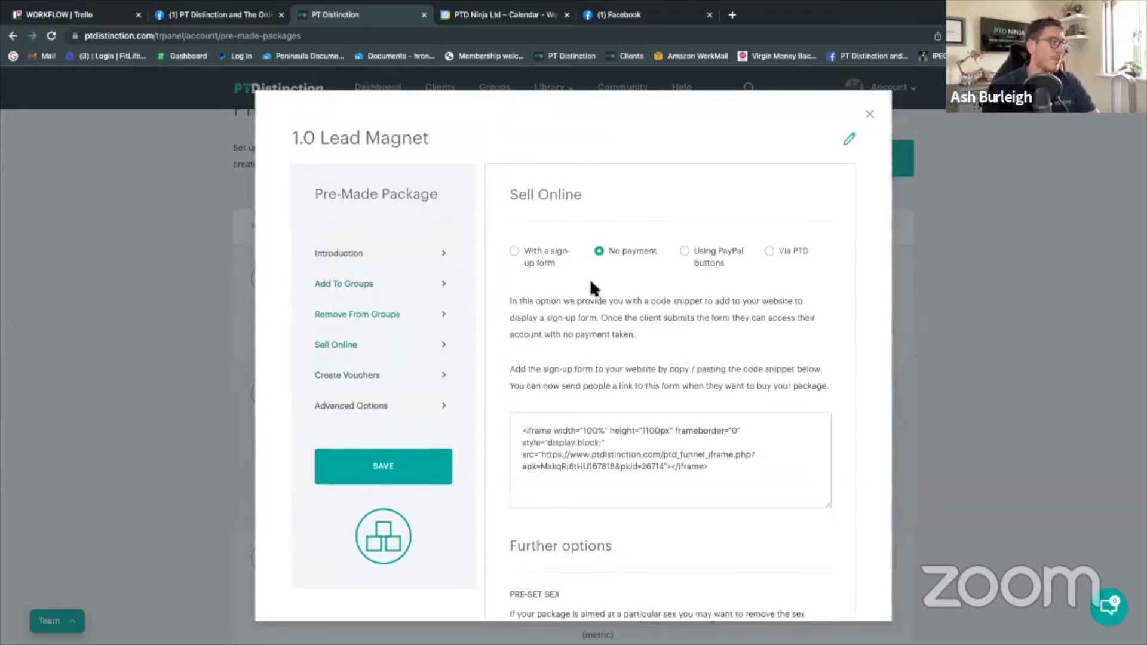
{"action": "scroll", "coordinate": [618, 257], "scroll_direction": "down", "scroll_amount": 3}
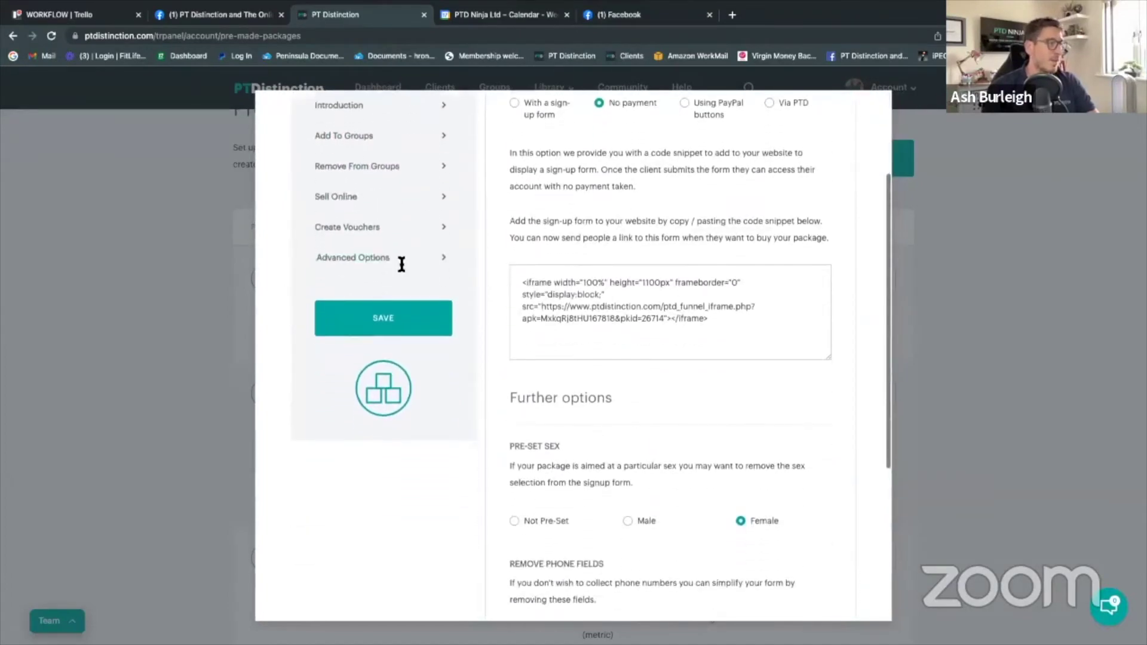
{"action": "left_click", "coordinate": [353, 257]}
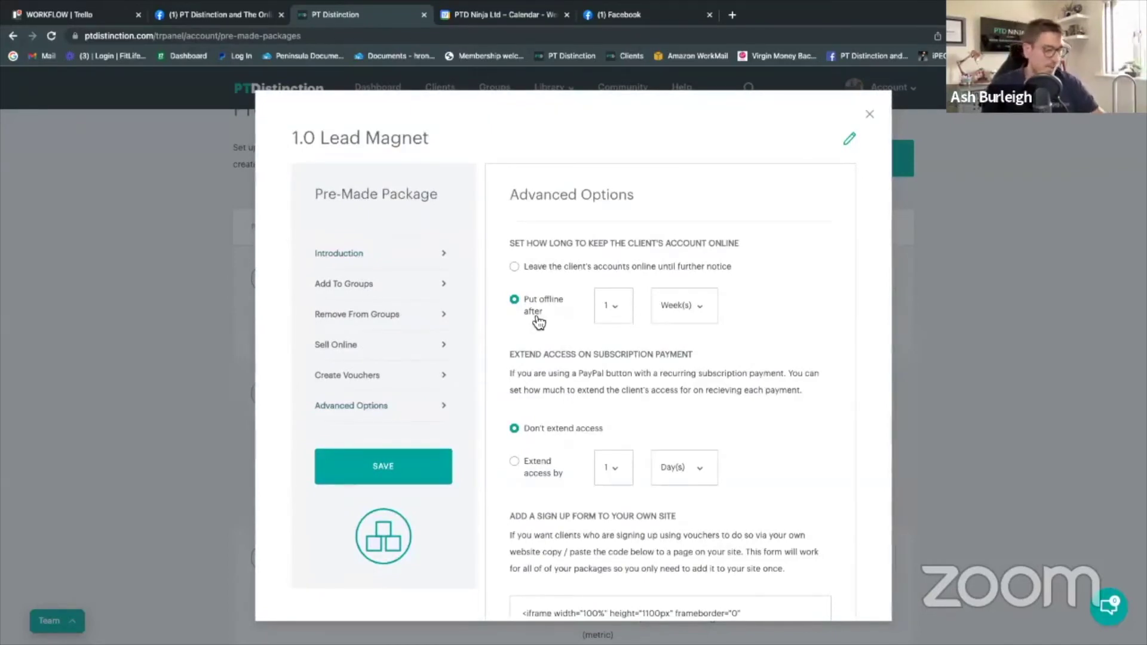
- Select the Sell Online iframe embed code and check the Female preset, phone and email options
{"action": "left_click", "coordinate": [360, 346]}
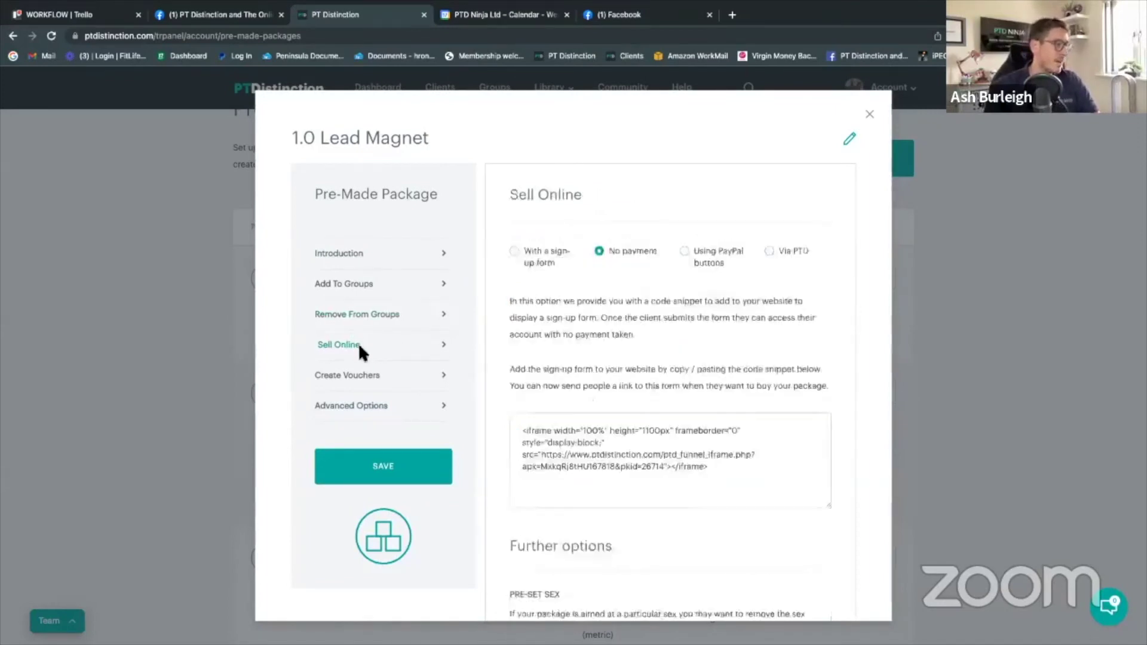
{"action": "scroll", "coordinate": [552, 445], "scroll_direction": "down", "scroll_amount": 1}
{"action": "left_click_drag", "start_coordinate": [517, 365], "coordinate": [751, 413]}
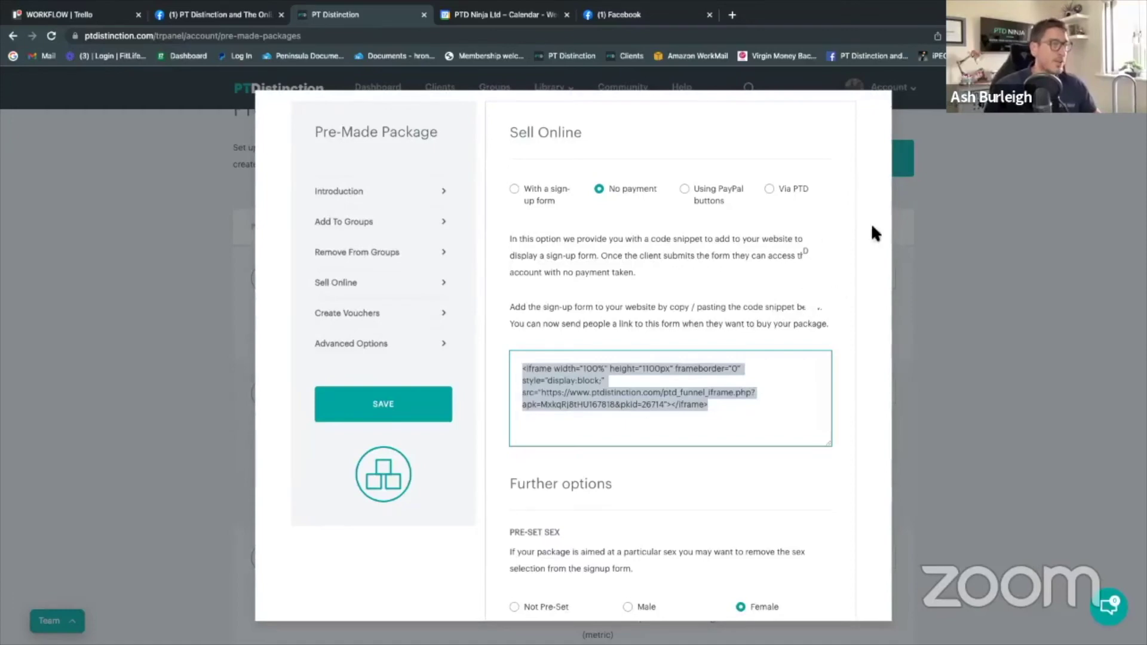
{"action": "scroll", "coordinate": [669, 358], "scroll_direction": "down", "scroll_amount": 6}
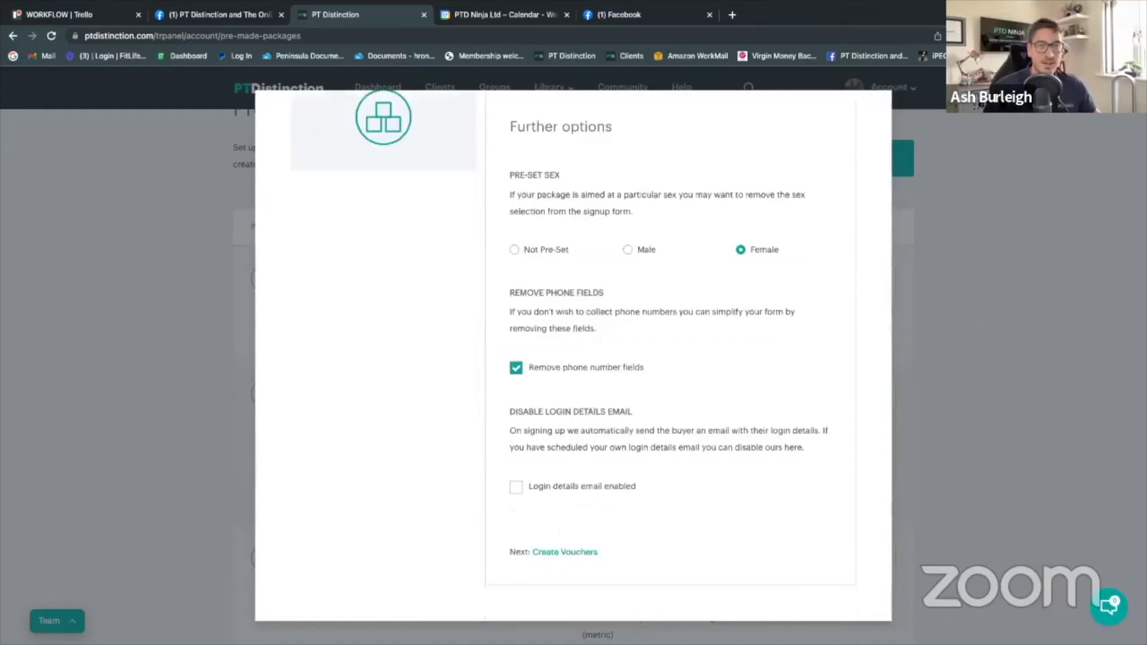
{"action": "scroll", "coordinate": [769, 307], "scroll_direction": "up", "scroll_amount": 8}
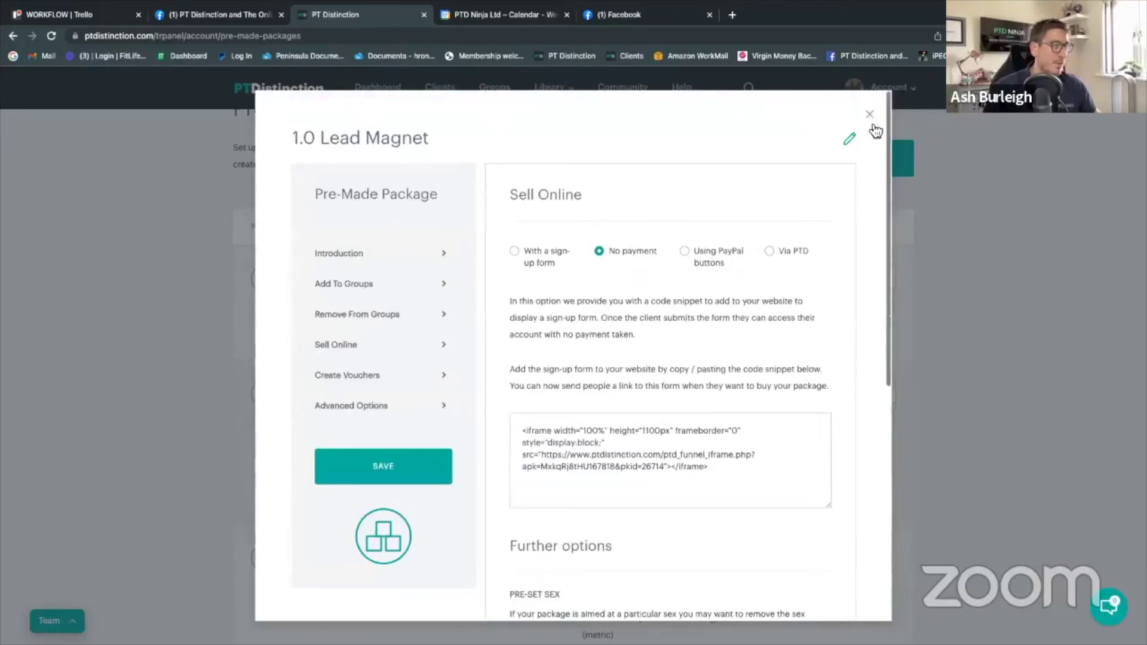
- Close the Lead Magnet package and open the 3.0 12 Week Flagship Program package
{"action": "left_click", "coordinate": [873, 122]}
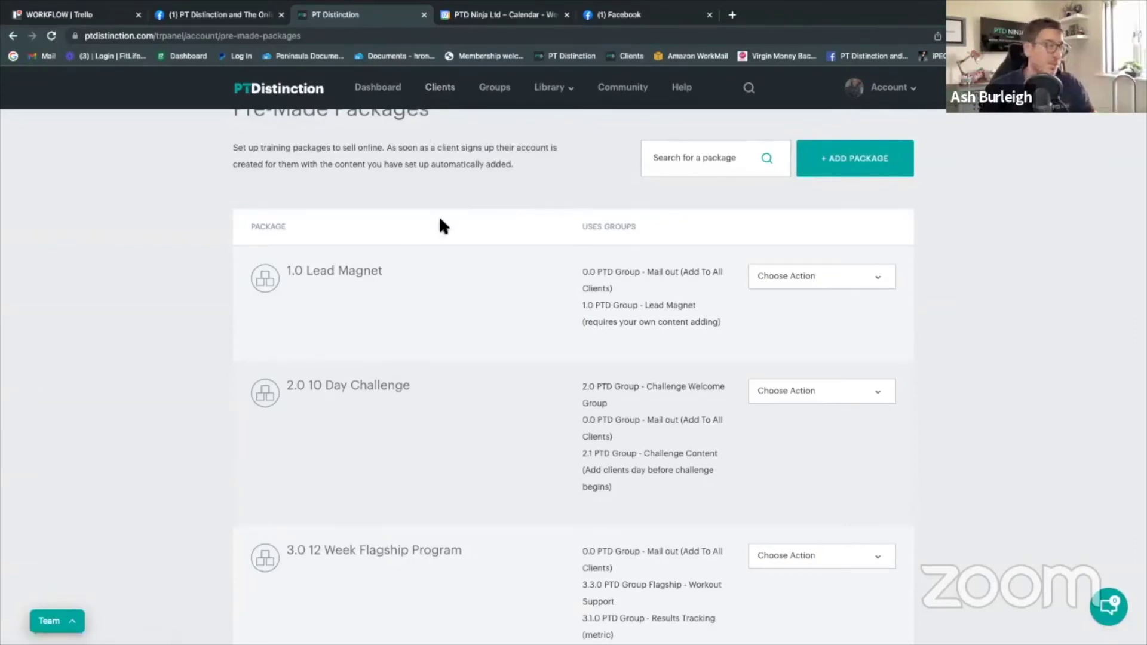
{"action": "scroll", "coordinate": [499, 282], "scroll_direction": "down", "scroll_amount": 2}
{"action": "scroll", "coordinate": [499, 283], "scroll_direction": "down", "scroll_amount": 3}
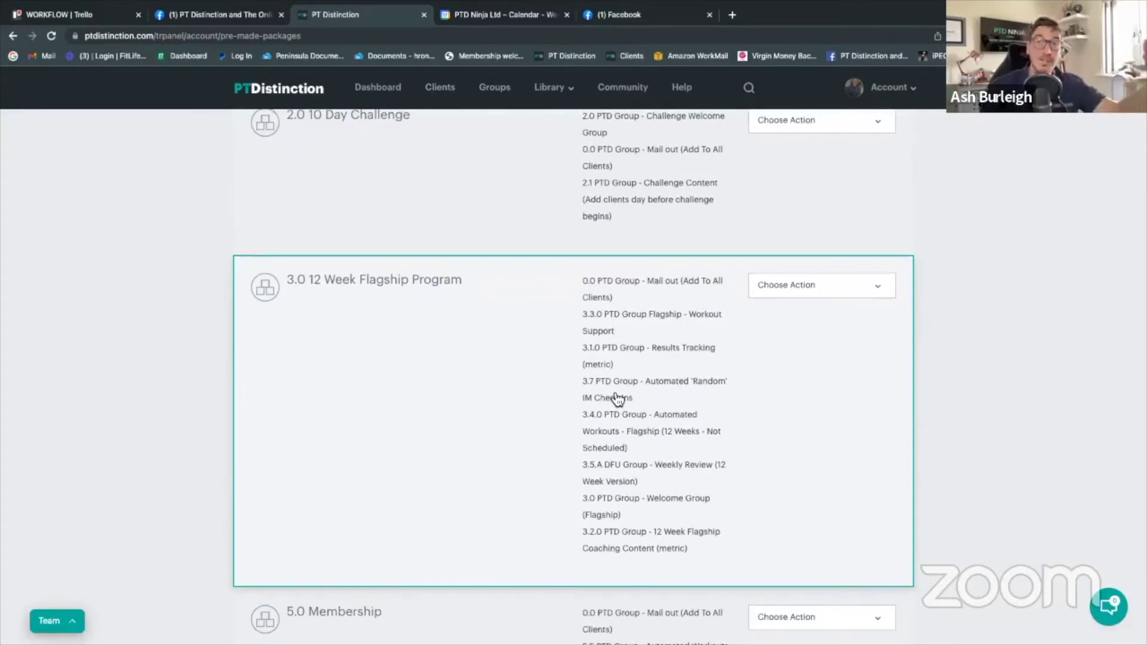
{"action": "left_click", "coordinate": [812, 299]}
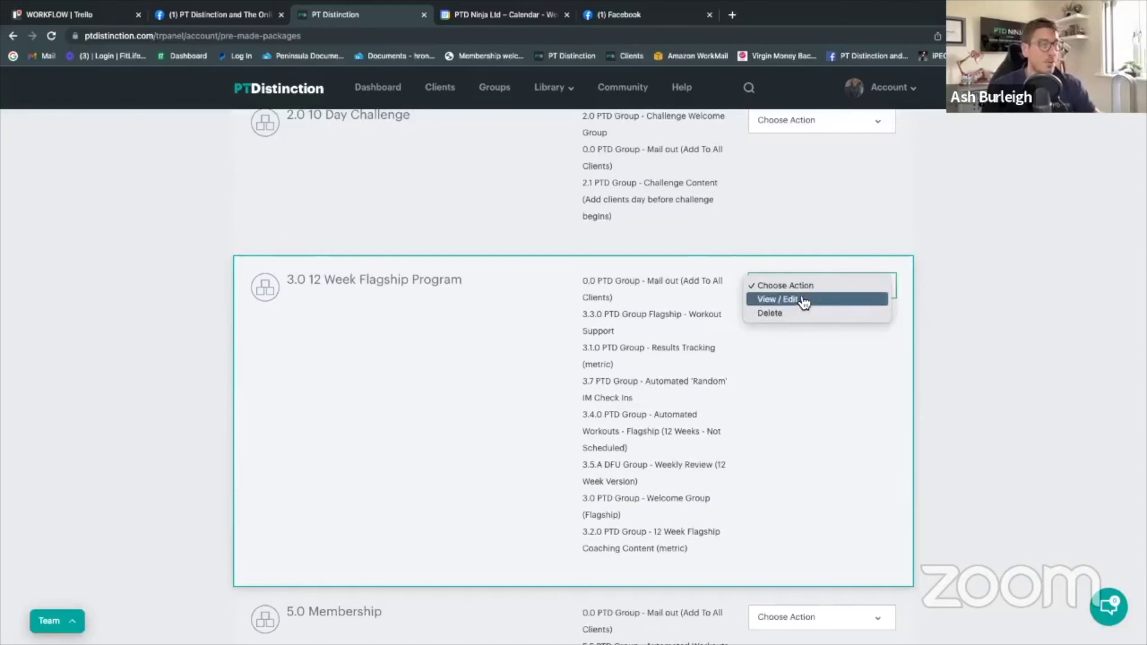
{"action": "left_click", "coordinate": [806, 305]}
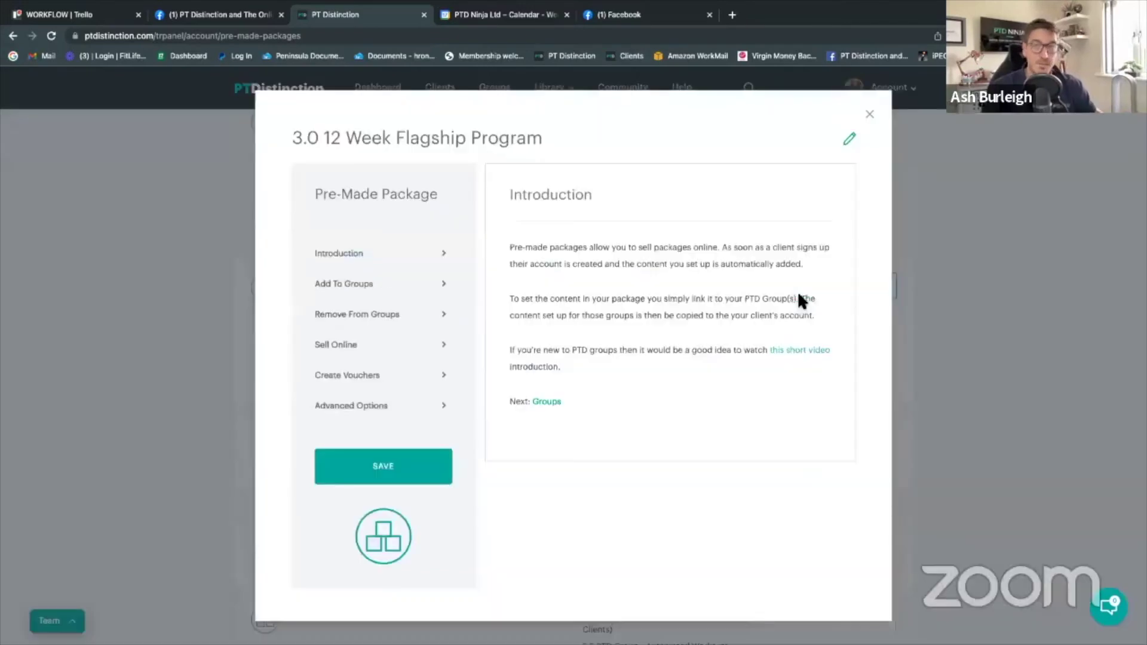
- Review the Flagship package's Remove From Groups list, then close it
{"action": "left_click", "coordinate": [373, 315]}
{"action": "scroll", "coordinate": [648, 353], "scroll_direction": "down", "scroll_amount": 1}
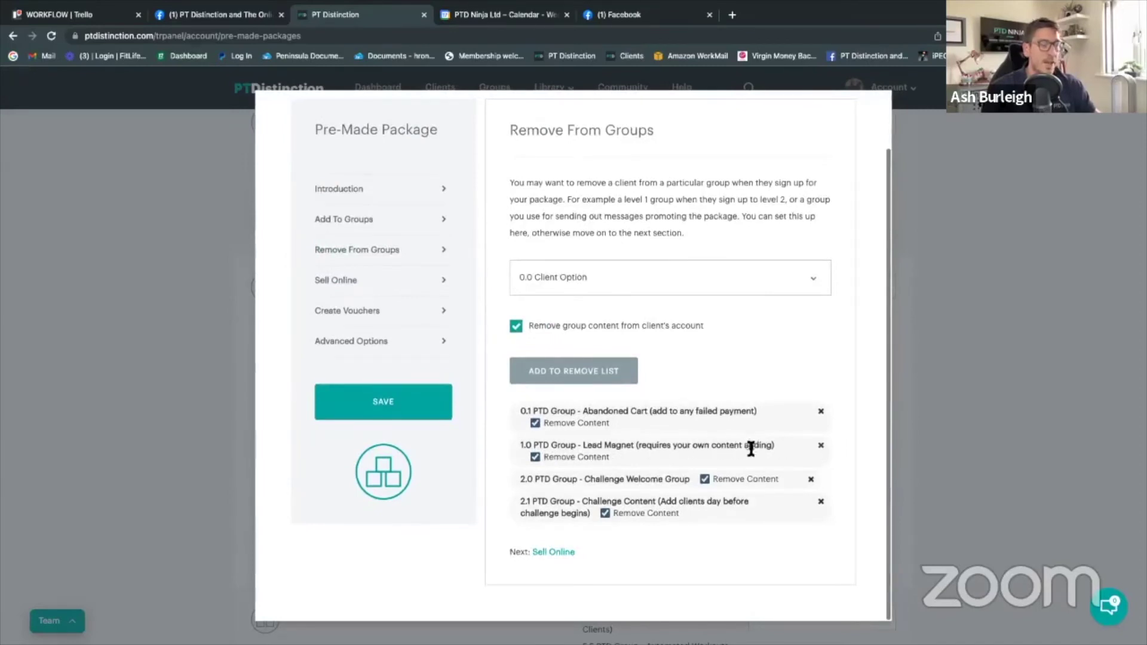
{"action": "scroll", "coordinate": [717, 450], "scroll_direction": "up", "scroll_amount": 1}
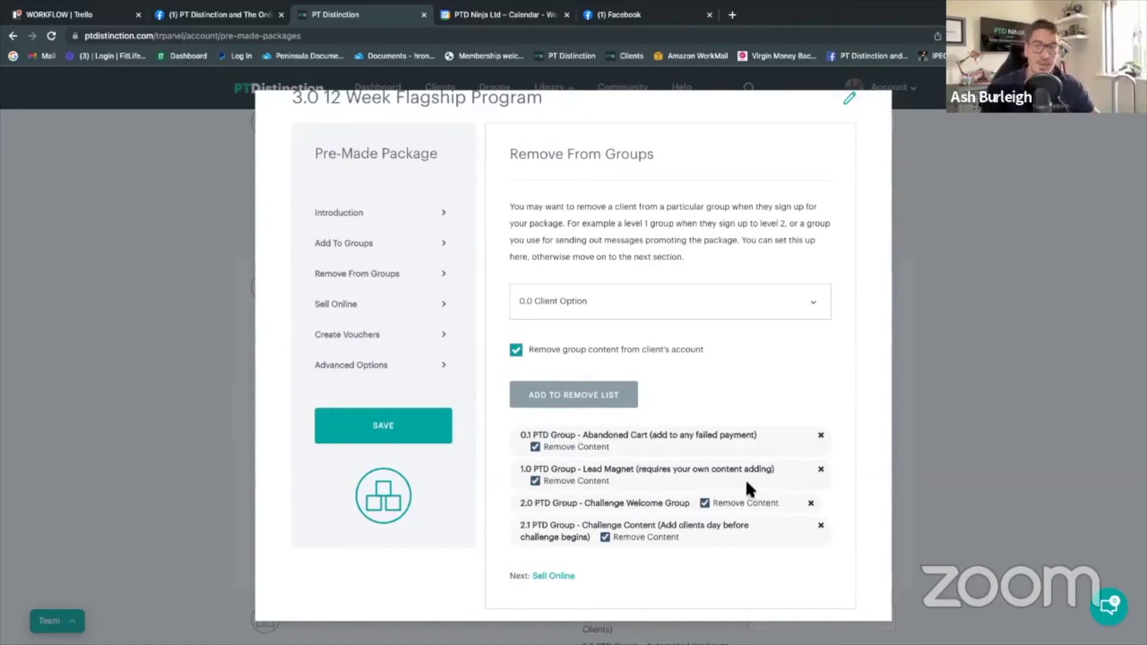
{"action": "scroll", "coordinate": [870, 227], "scroll_direction": "up", "scroll_amount": 2}
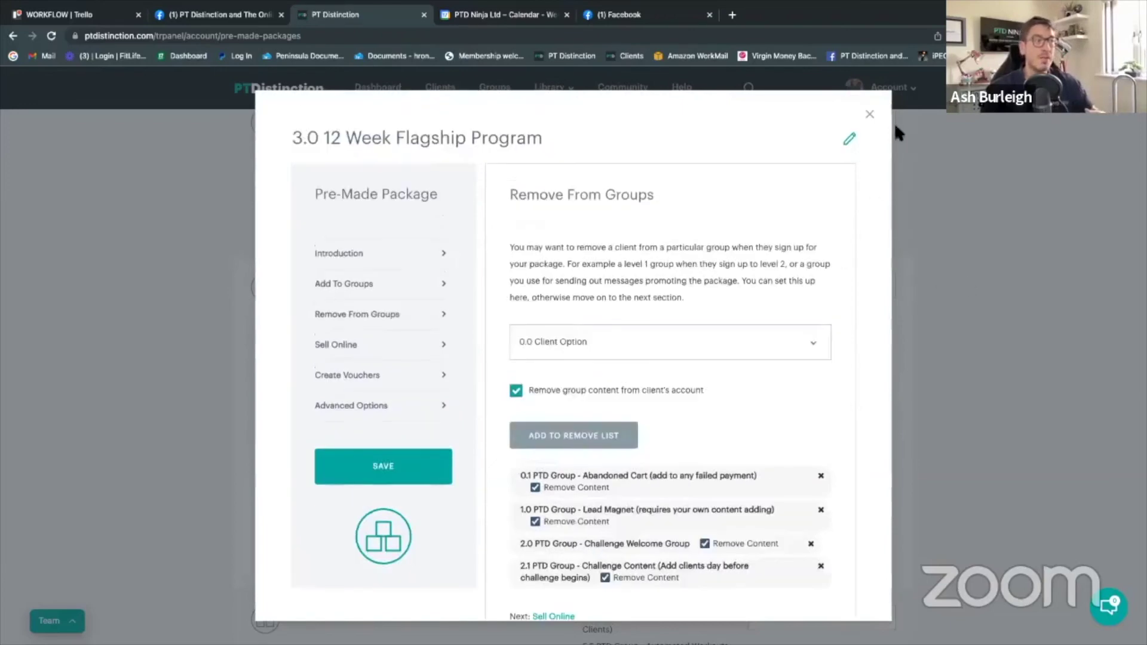
{"action": "left_click", "coordinate": [872, 115]}
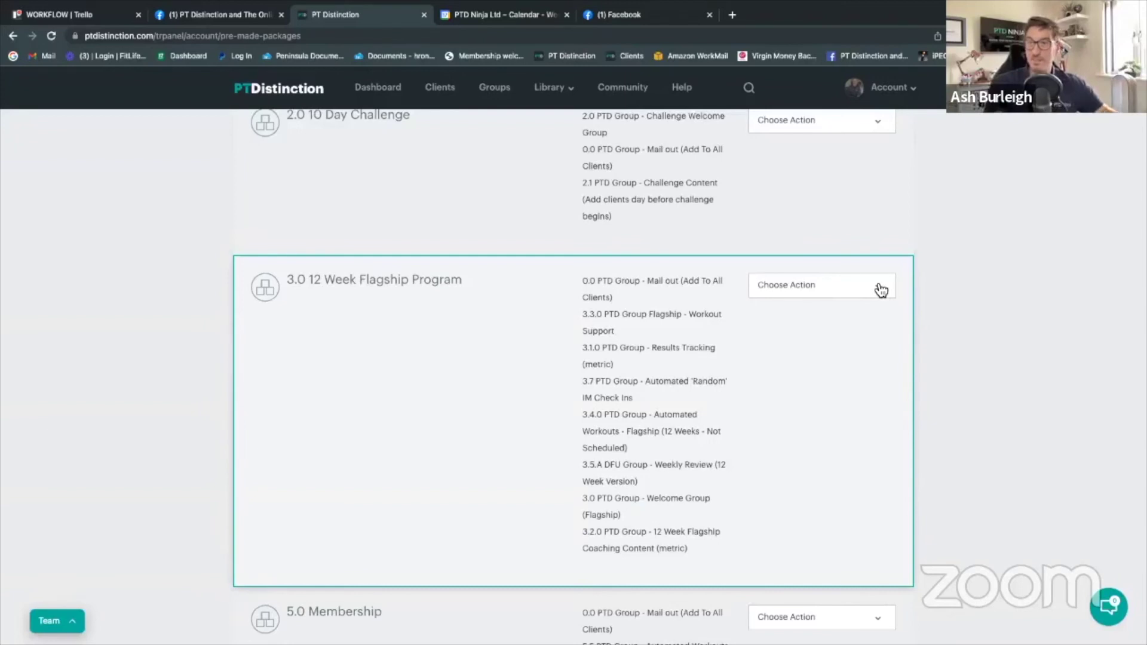
- Search 'lead mag', open the Lead Magnet group and view its single member
{"action": "scroll", "coordinate": [644, 290], "scroll_direction": "up", "scroll_amount": 6}
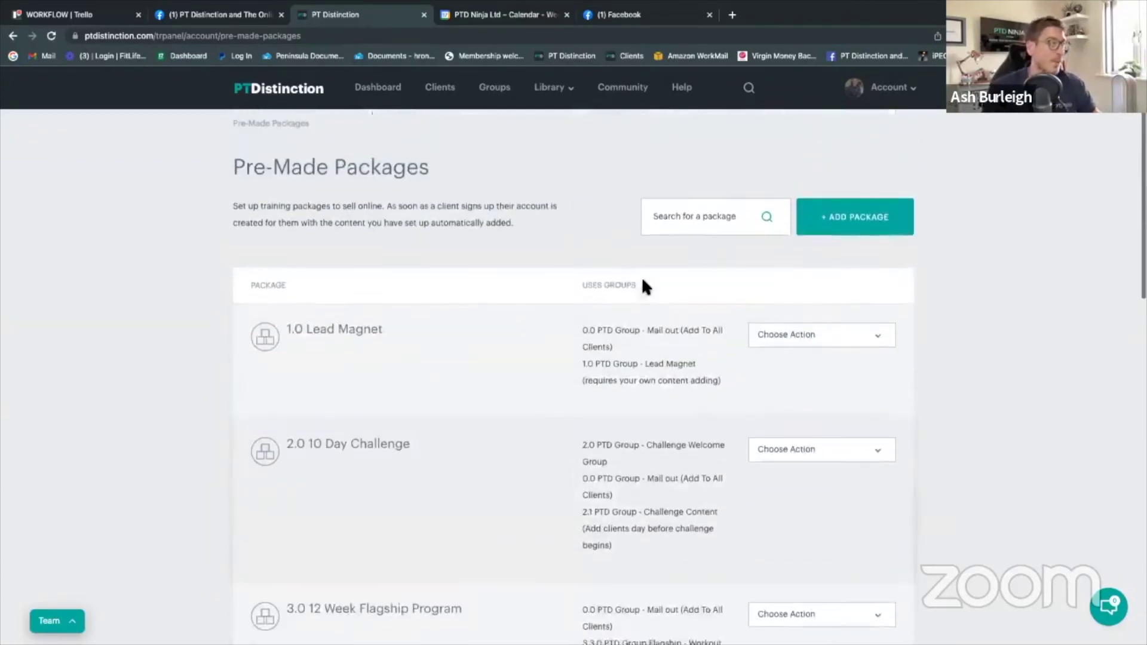
{"action": "left_click", "coordinate": [748, 88]}
{"action": "type", "text": "lead"}
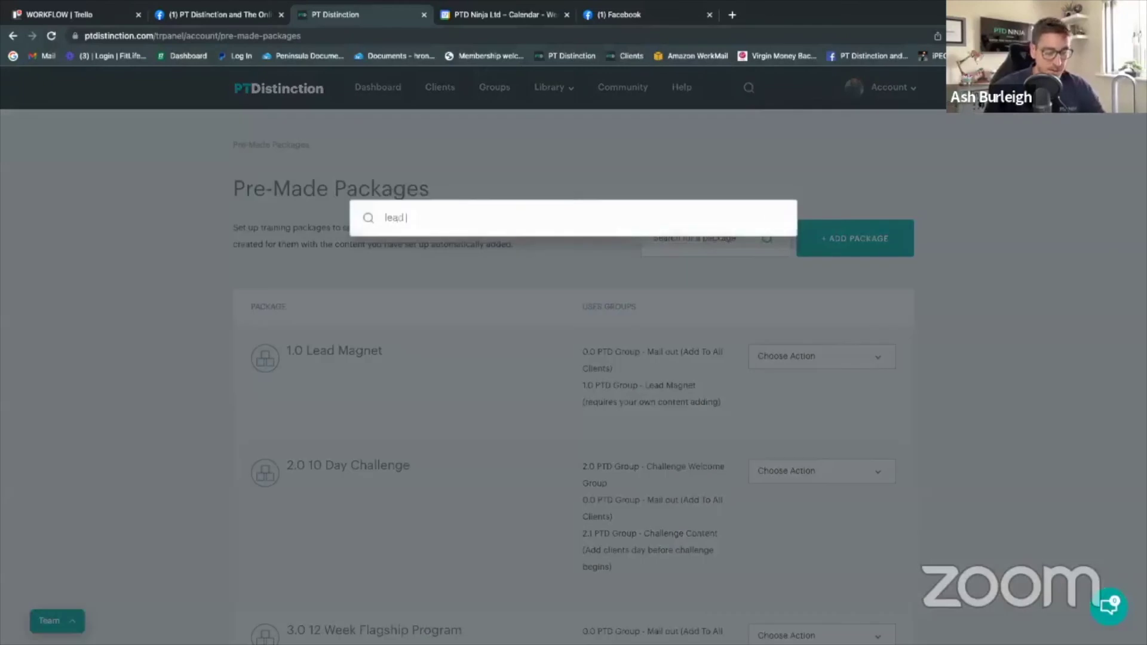
{"action": "type", "text": " mag"}
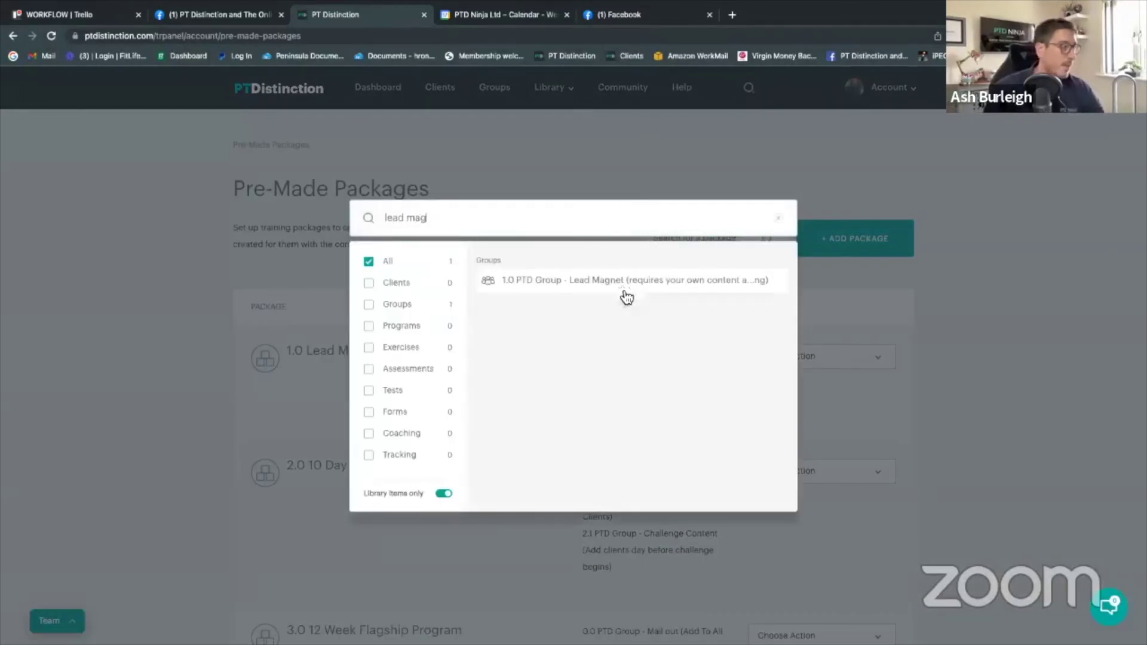
{"action": "left_click", "coordinate": [636, 277]}
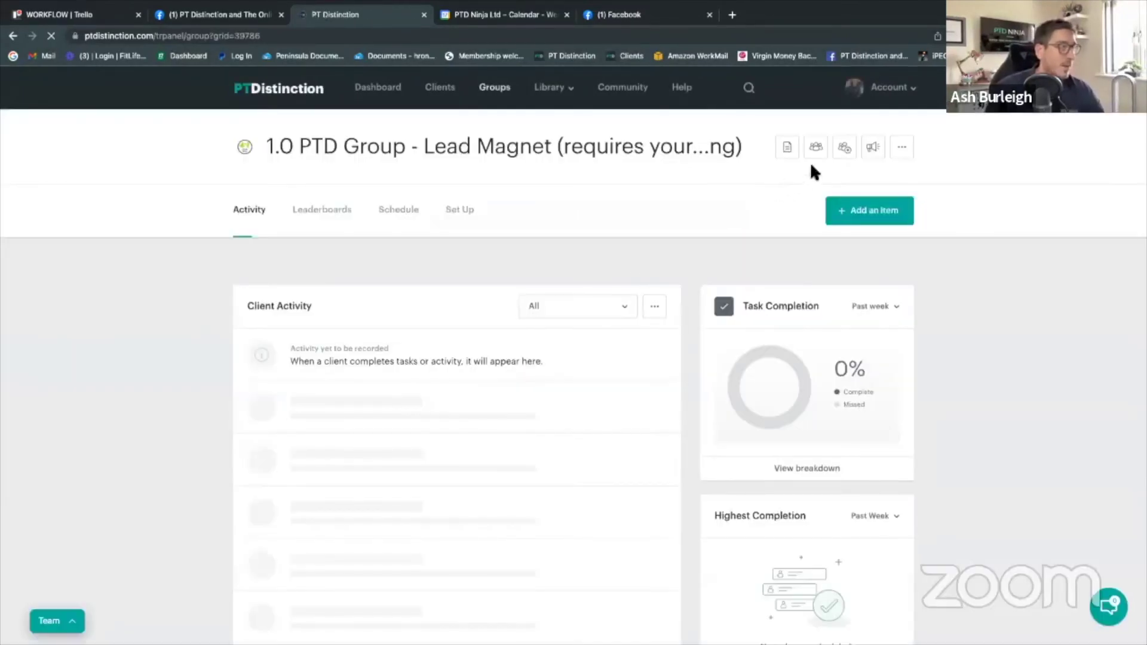
{"action": "left_click", "coordinate": [817, 150]}
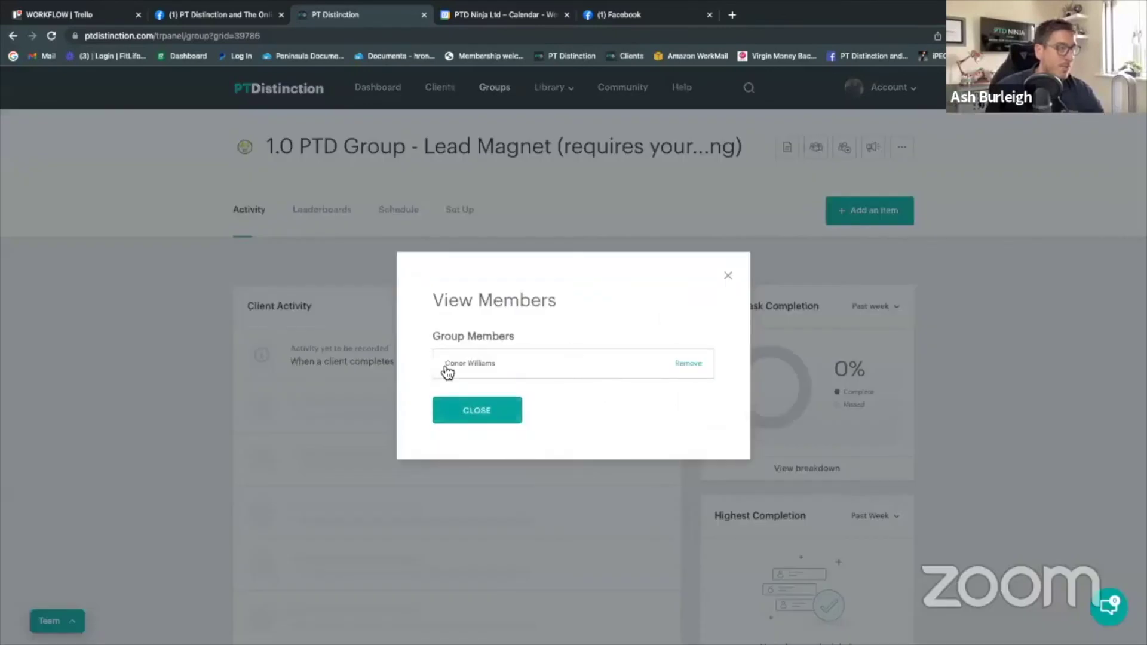
{"action": "left_click", "coordinate": [728, 276]}
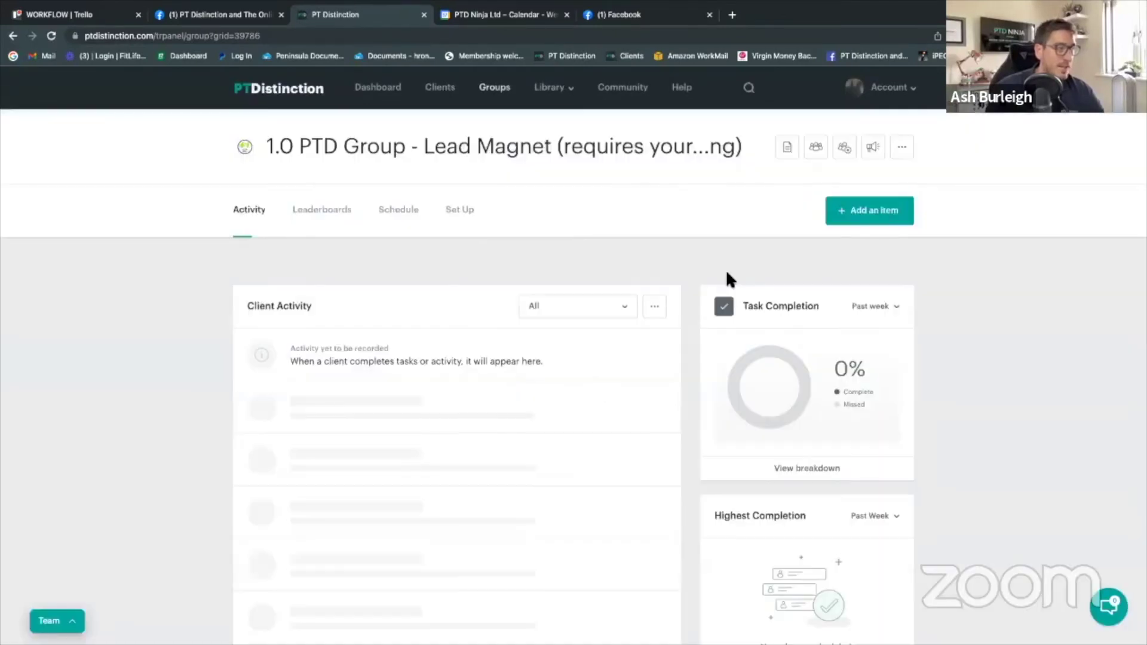